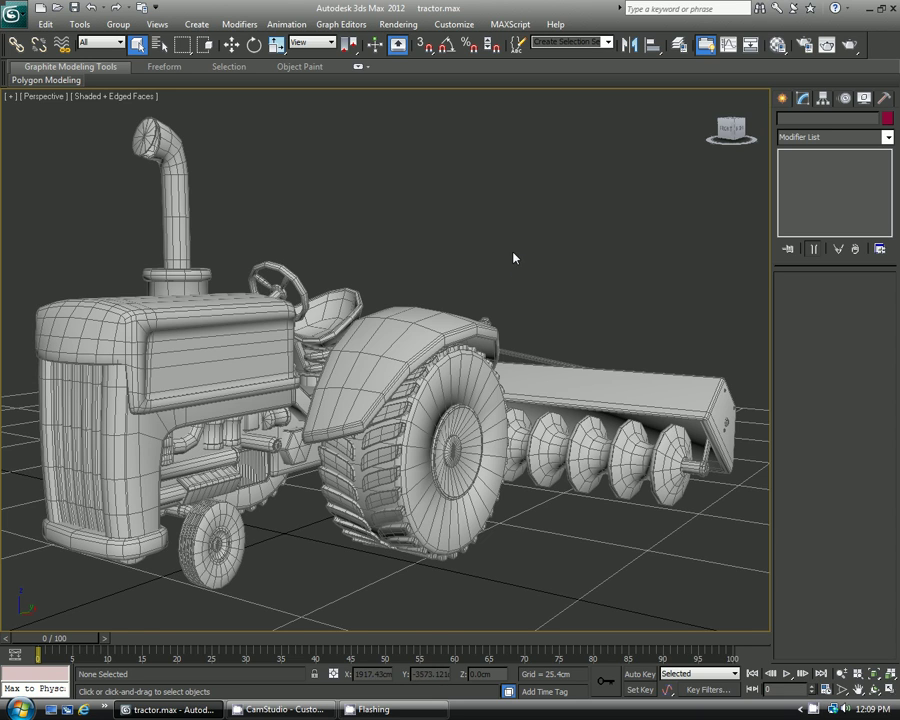
- Bring up the light creation options with the whole tractor in view
{"action": "middle_click_drag", "start_coordinate": [514, 257], "coordinate": [438, 249]}
{"action": "scroll", "coordinate": [500, 250], "scroll_direction": "down", "scroll_amount": 3}
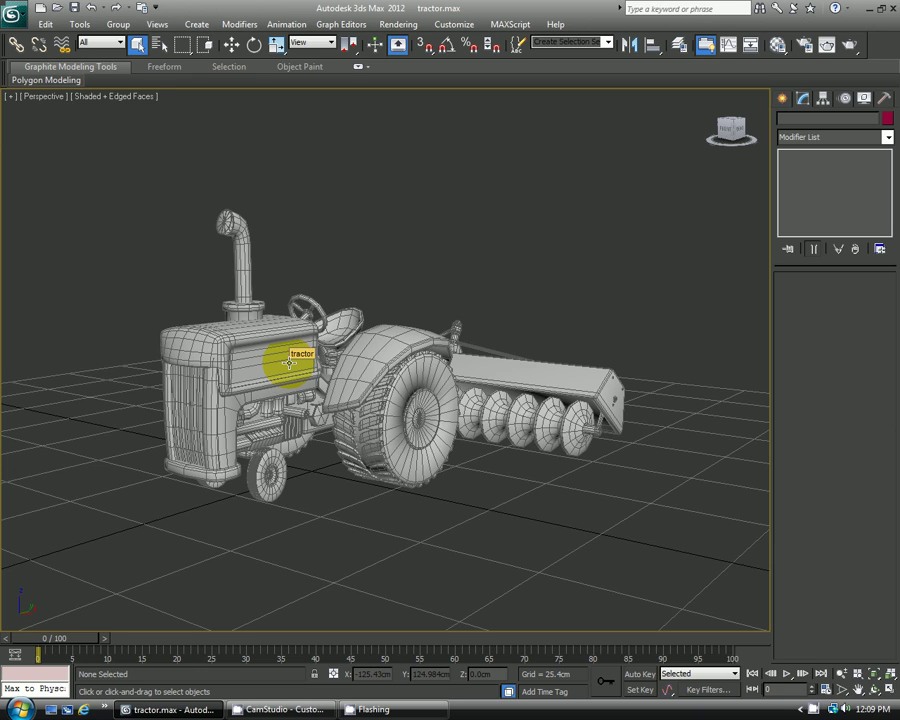
{"action": "middle_click_drag", "start_coordinate": [289, 363], "coordinate": [402, 262], "text": "alt"}
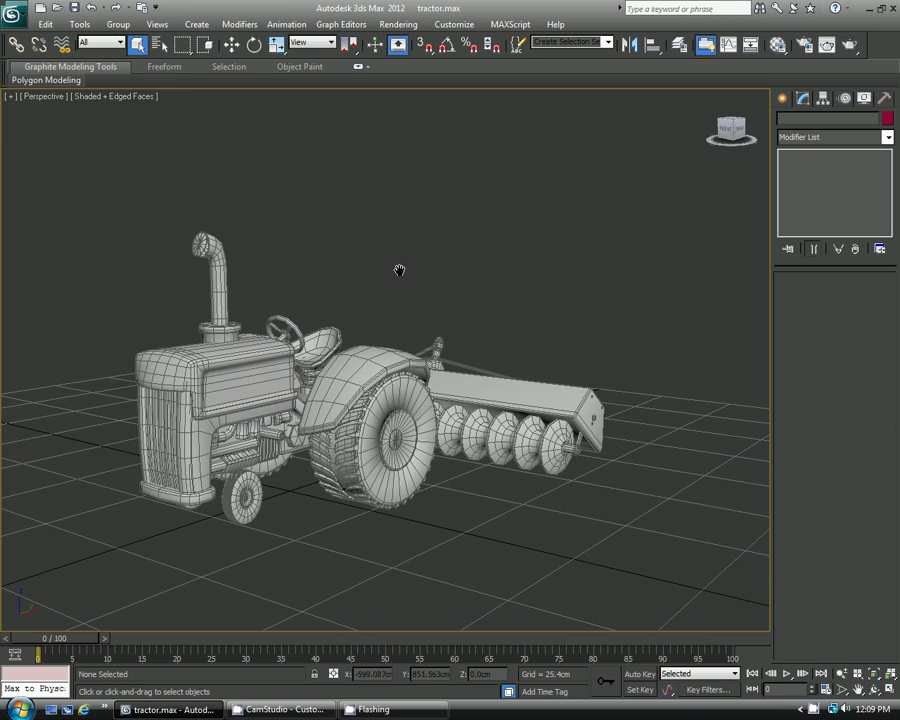
{"action": "left_click", "coordinate": [783, 98]}
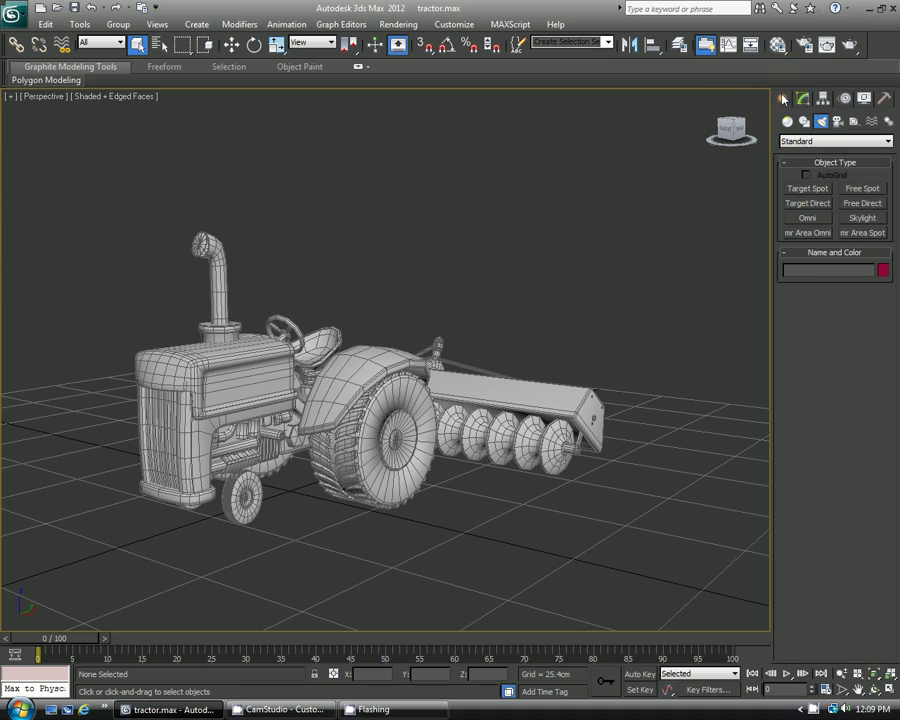
{"action": "left_click", "coordinate": [821, 142]}
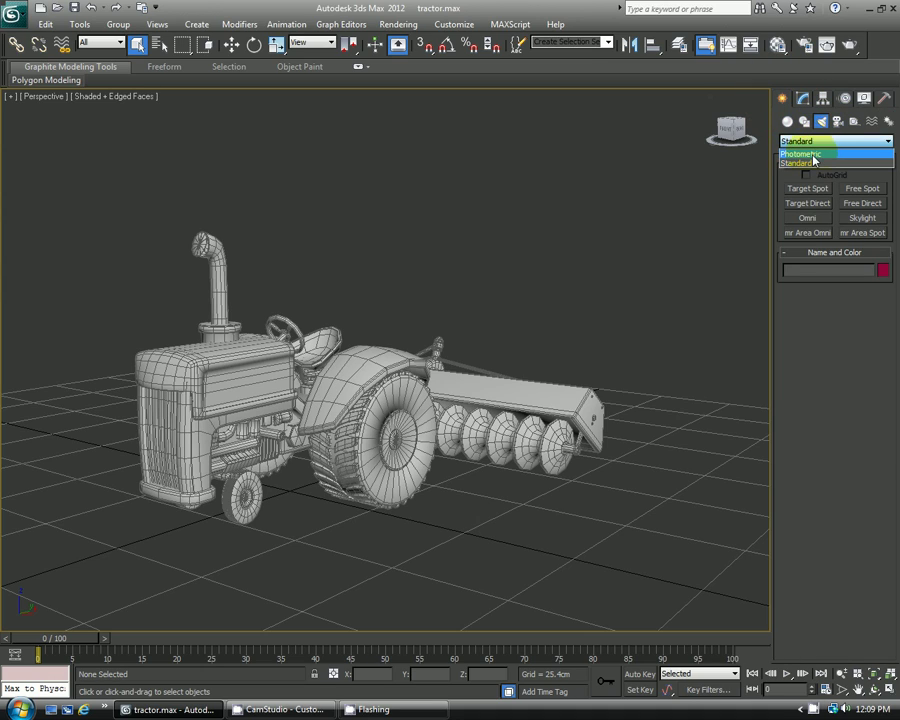
{"action": "left_click", "coordinate": [808, 161]}
{"action": "left_click", "coordinate": [808, 143]}
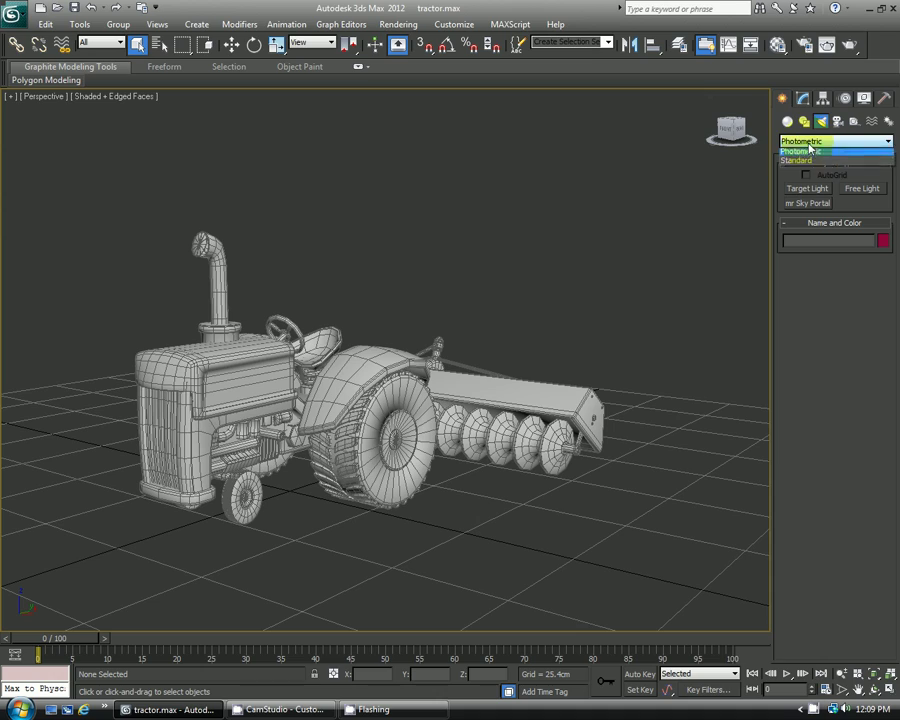
{"action": "left_click", "coordinate": [799, 164]}
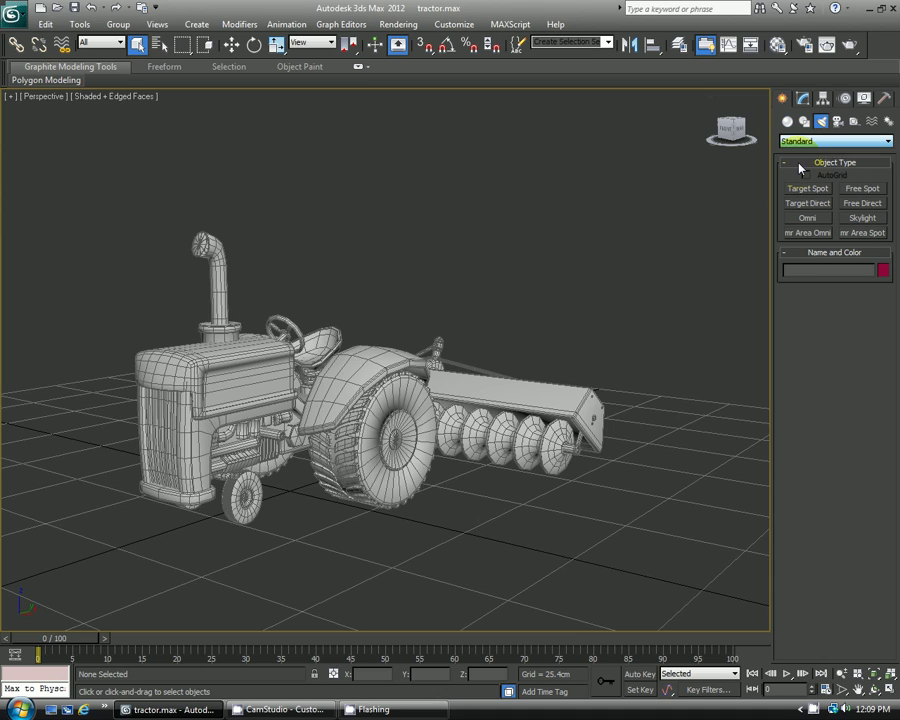
- Create a standard Skylight on the grid beside the tractor and leave creation mode
{"action": "left_click", "coordinate": [857, 222]}
{"action": "middle_click_drag", "start_coordinate": [709, 279], "coordinate": [607, 309], "text": "alt"}
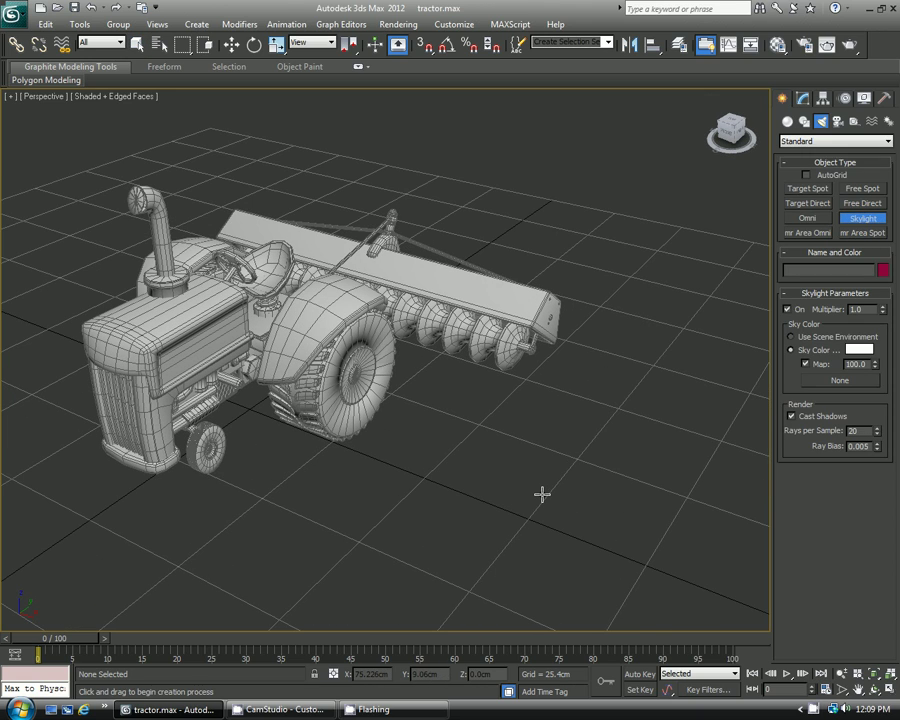
{"action": "scroll", "coordinate": [554, 380], "scroll_direction": "down", "scroll_amount": 5}
{"action": "left_click", "coordinate": [575, 288]}
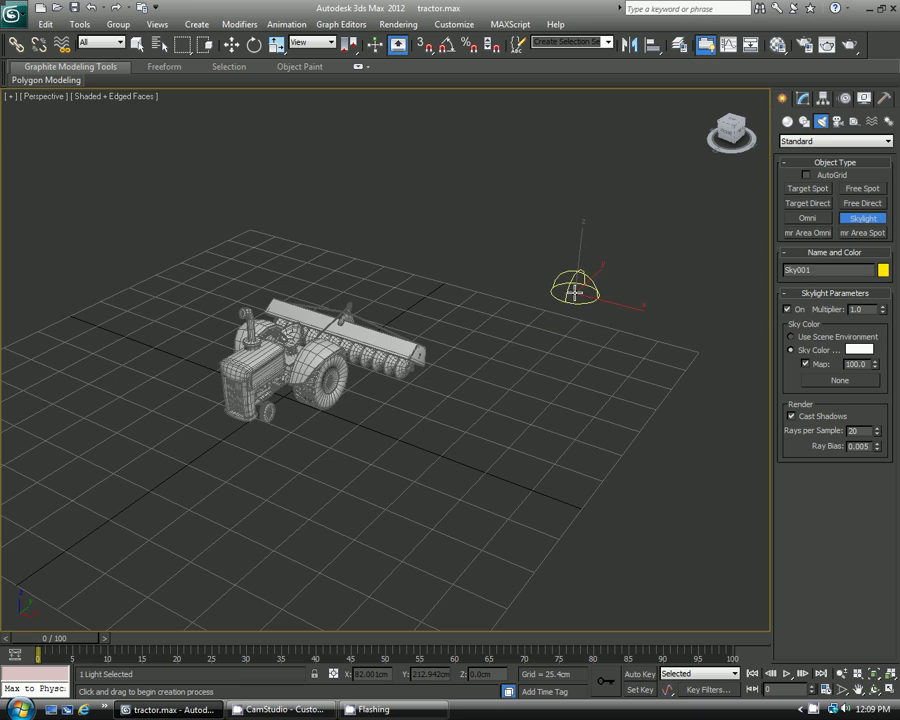
{"action": "right_click", "coordinate": [466, 381]}
- Move the skylight closer to the tractor, to about X 41 cm and Z 3 cm, and show its parameters
{"action": "middle_click_drag", "start_coordinate": [321, 371], "coordinate": [330, 372]}
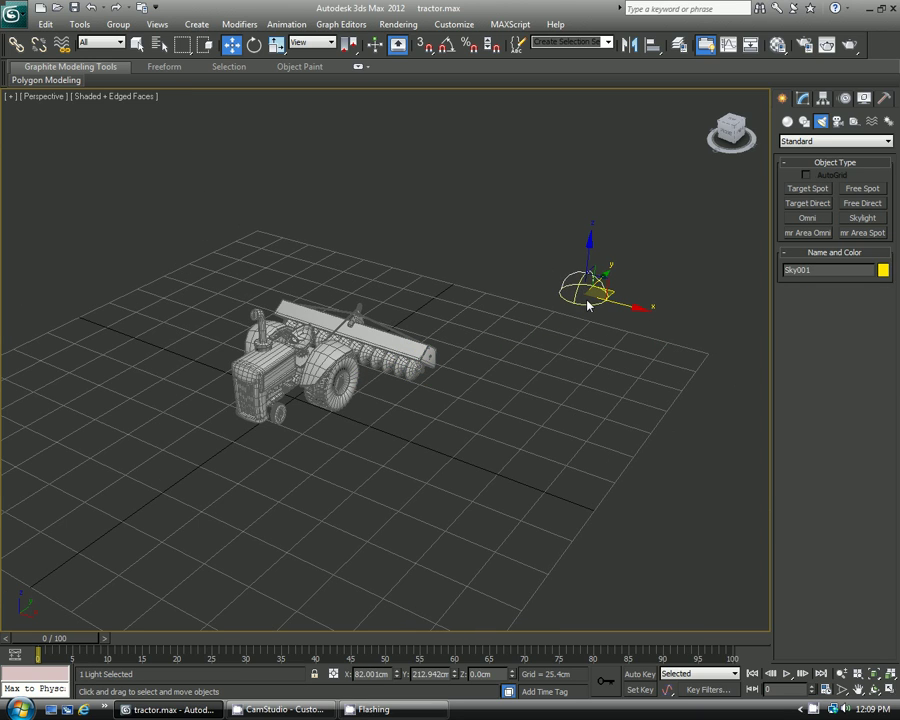
{"action": "left_click_drag", "start_coordinate": [588, 305], "coordinate": [435, 397]}
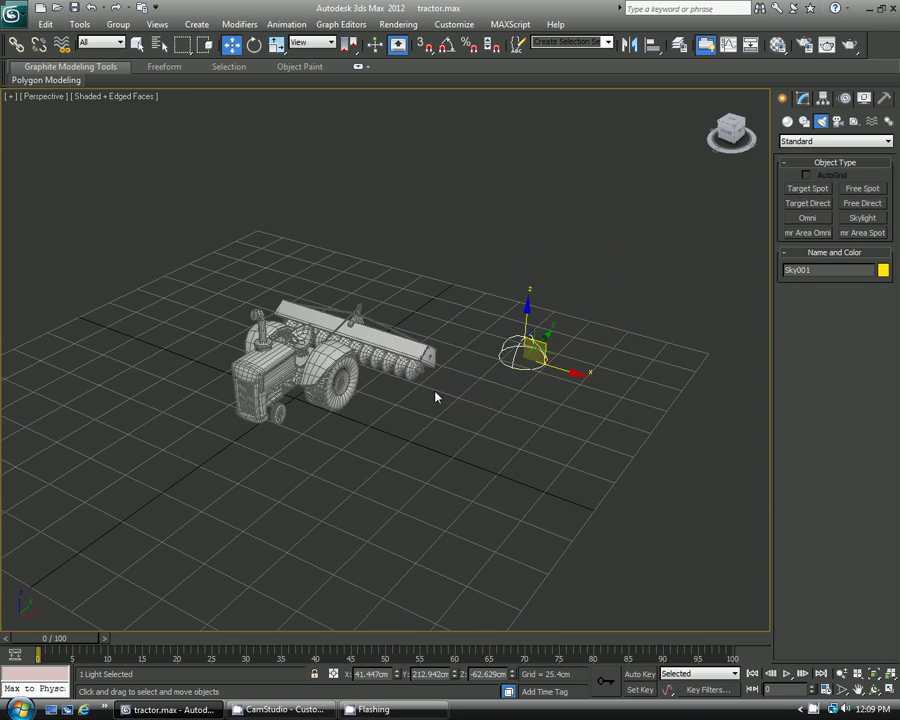
{"action": "middle_click_drag", "start_coordinate": [435, 397], "coordinate": [366, 361], "text": "alt"}
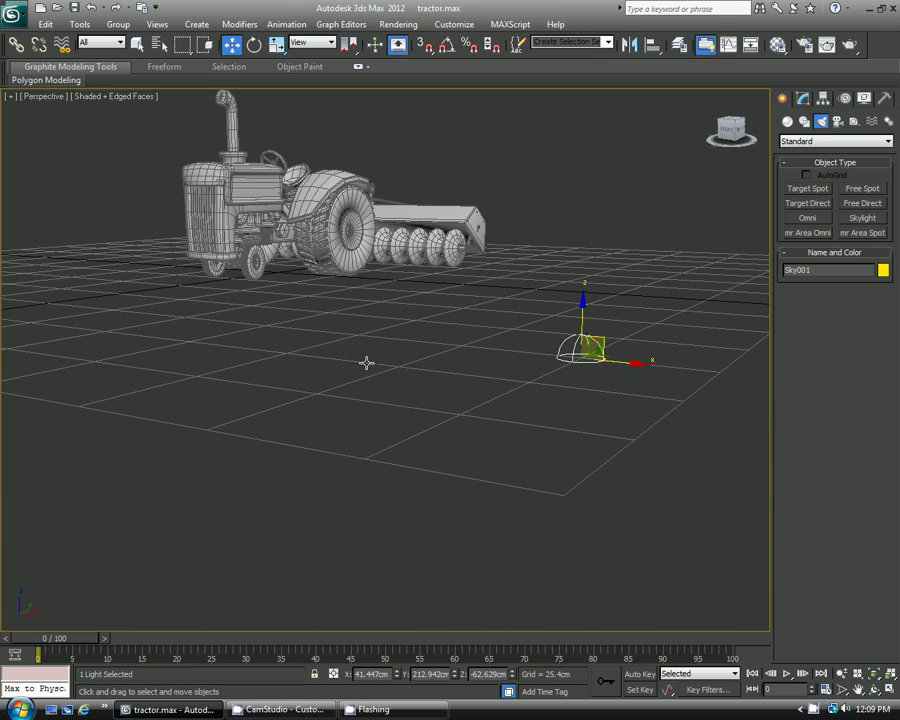
{"action": "left_click", "coordinate": [804, 99]}
{"action": "middle_click_drag", "start_coordinate": [716, 300], "coordinate": [714, 342], "text": "alt"}
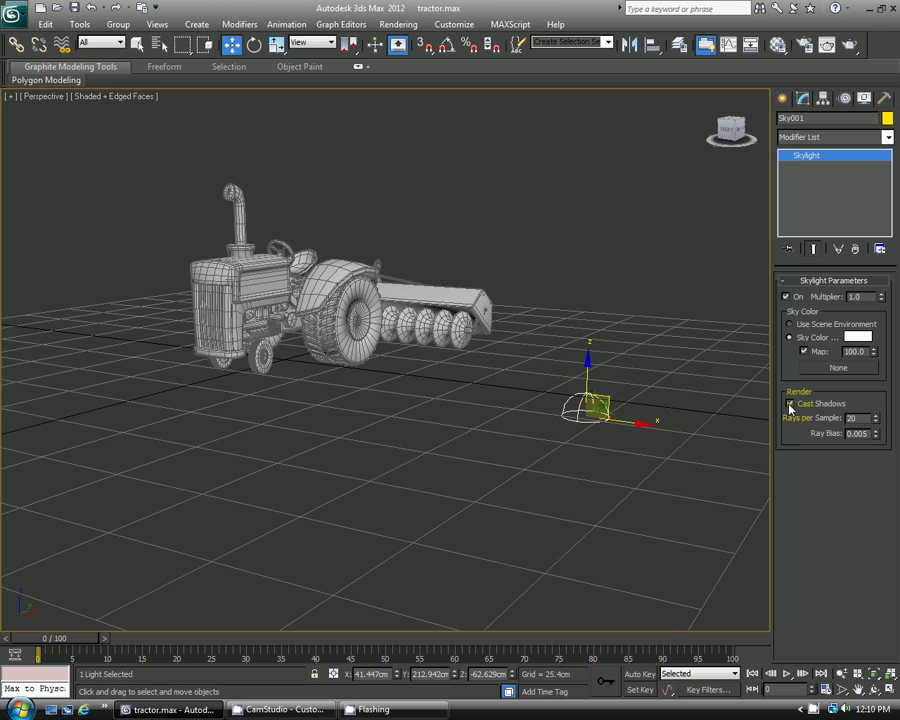
{"action": "middle_click_drag", "start_coordinate": [482, 374], "coordinate": [406, 341], "text": "alt"}
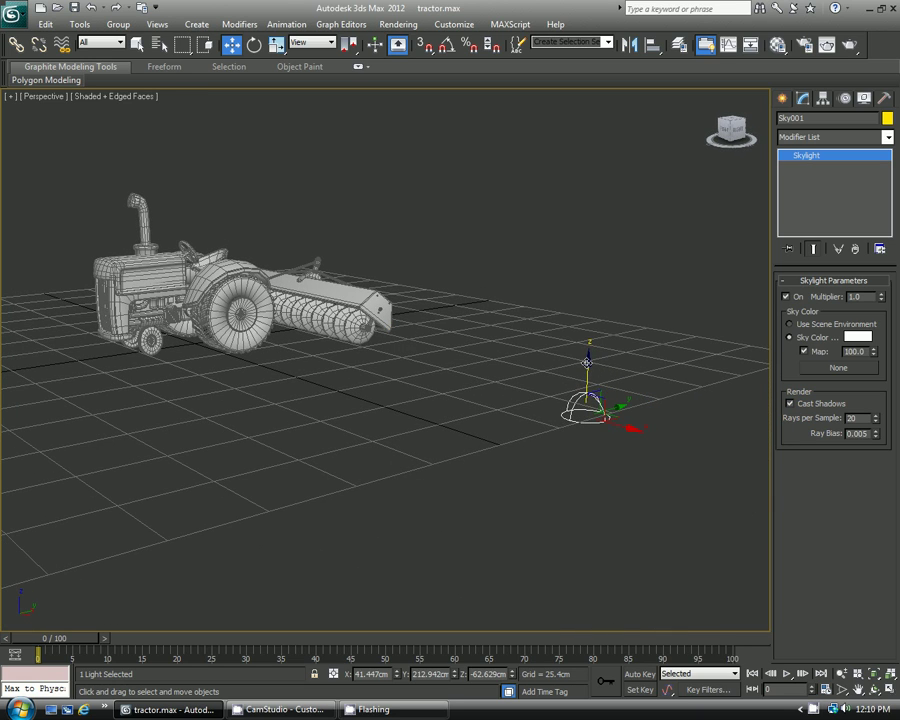
{"action": "left_click_drag", "start_coordinate": [589, 376], "coordinate": [580, 250]}
- Open Render Setup and expand the renderer assignment settings to check the assigned renderers
{"action": "middle_click_drag", "start_coordinate": [220, 330], "coordinate": [346, 403]}
{"action": "scroll", "coordinate": [352, 412], "scroll_direction": "up", "scroll_amount": 4}
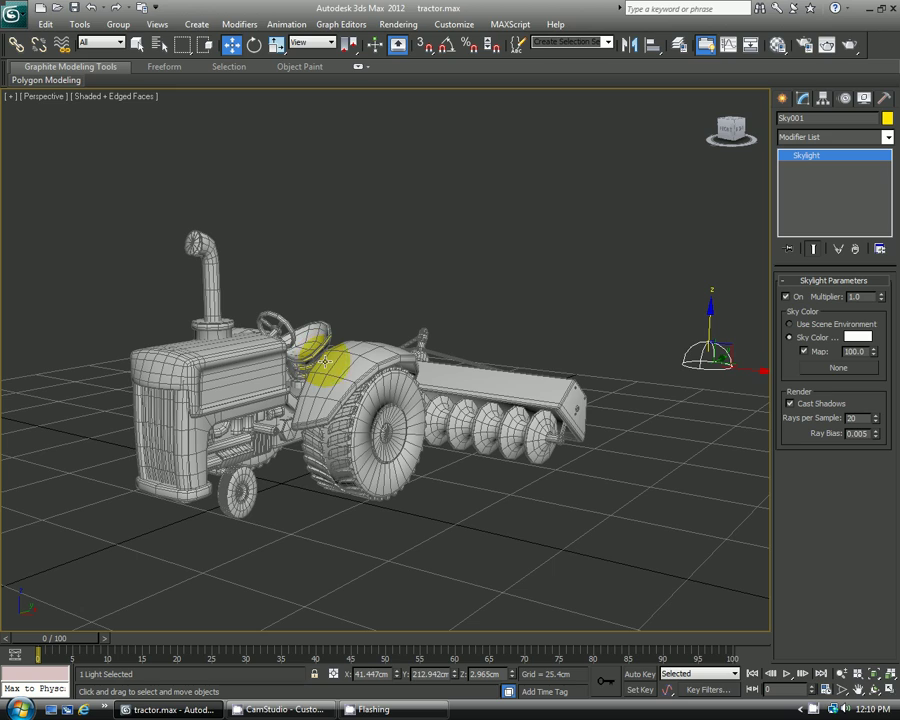
{"action": "left_click", "coordinate": [384, 26]}
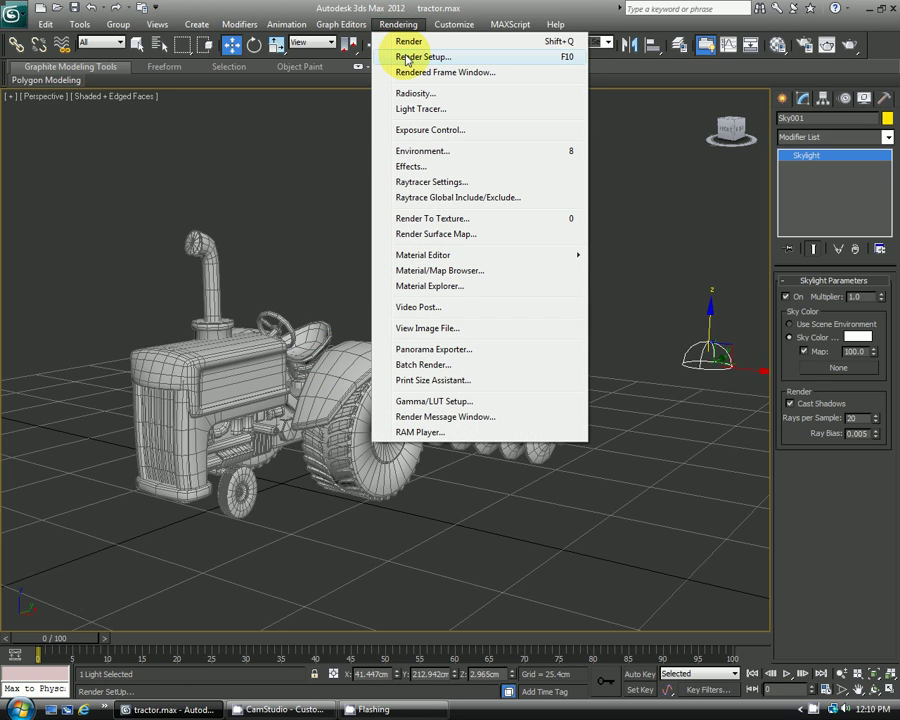
{"action": "left_click", "coordinate": [407, 57]}
{"action": "left_click_drag", "start_coordinate": [389, 81], "coordinate": [279, 74]}
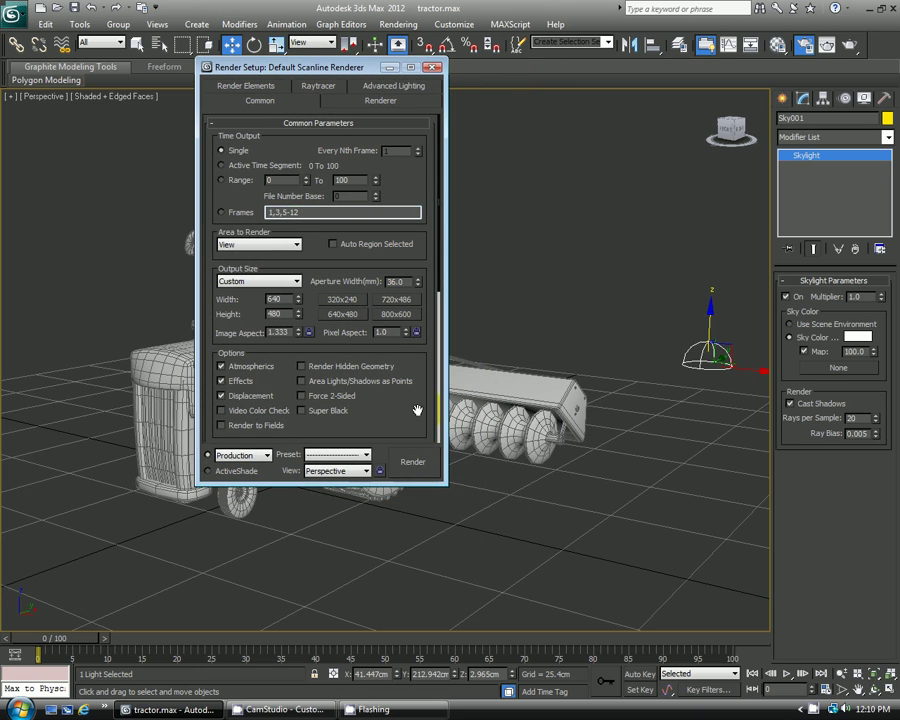
{"action": "scroll", "coordinate": [417, 412], "scroll_direction": "down", "scroll_amount": 5}
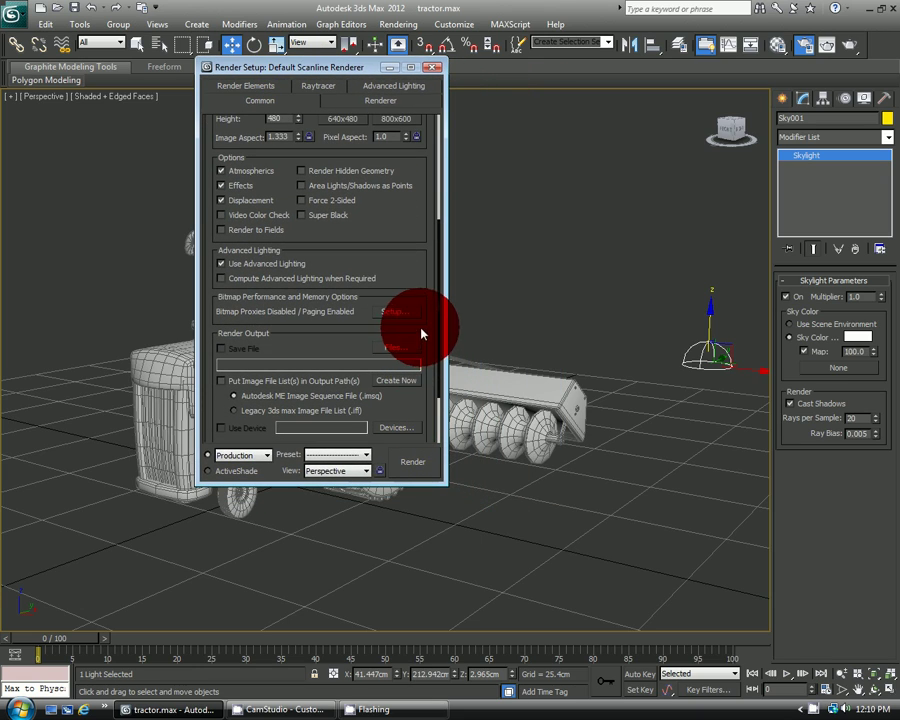
{"action": "scroll", "coordinate": [416, 330], "scroll_direction": "down", "scroll_amount": 3}
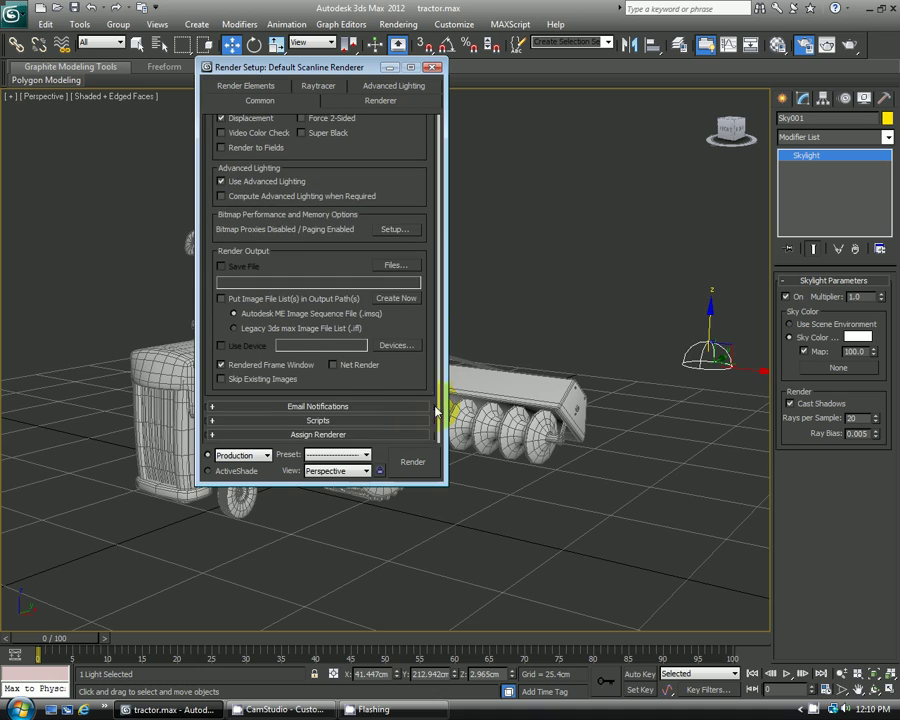
{"action": "left_click", "coordinate": [329, 434]}
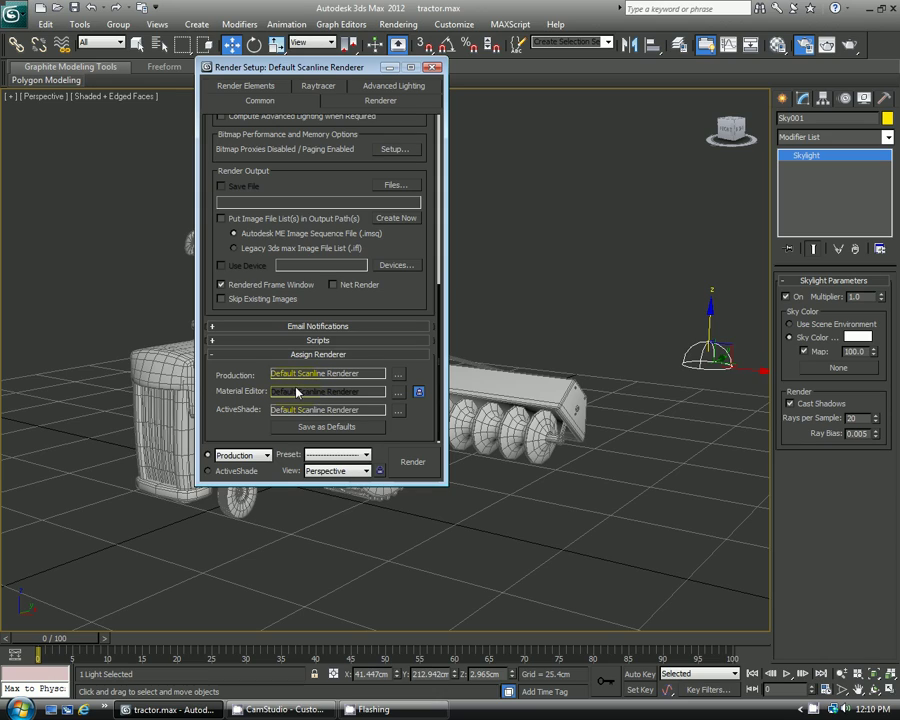
- Choose Radiosity as the advanced lighting plug-in for the scene
{"action": "left_click", "coordinate": [370, 91]}
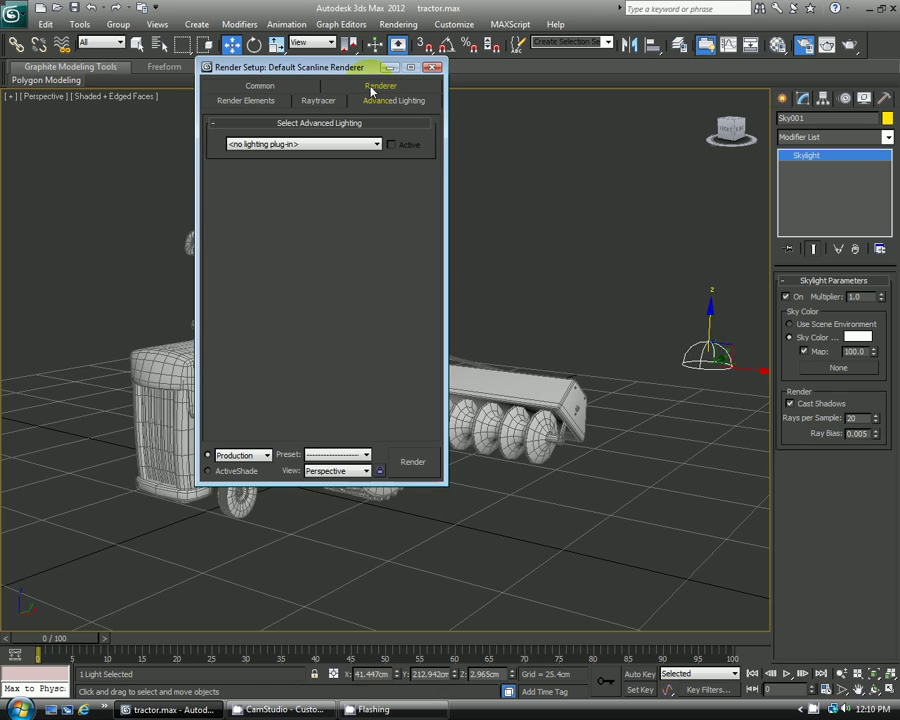
{"action": "left_click", "coordinate": [324, 150]}
{"action": "left_click", "coordinate": [251, 177]}
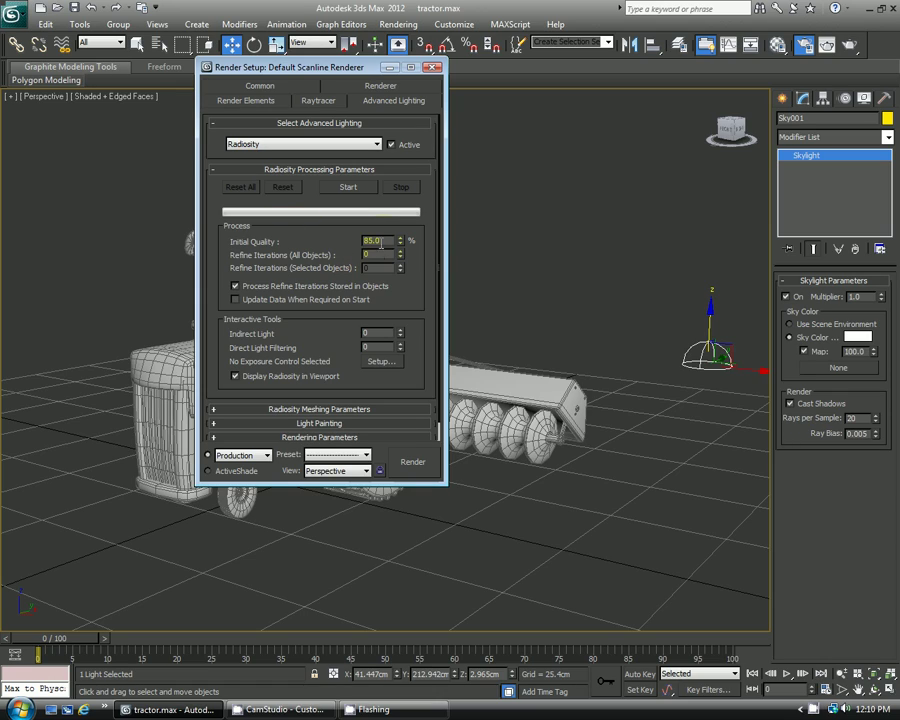
- Set the radiosity Initial Quality to 95% and Refine Iterations (All Objects) to 1
{"action": "left_click_drag", "start_coordinate": [384, 240], "coordinate": [334, 250]}
{"action": "type", "text": "95"}
{"action": "key", "text": "Return"}
{"action": "key", "text": "Tab"}
{"action": "type", "text": "1"}
{"action": "key", "text": "Return"}
- Set the Indirect Light value in the radiosity Interactive Tools to 1
{"action": "left_click_drag", "start_coordinate": [411, 275], "coordinate": [410, 238]}
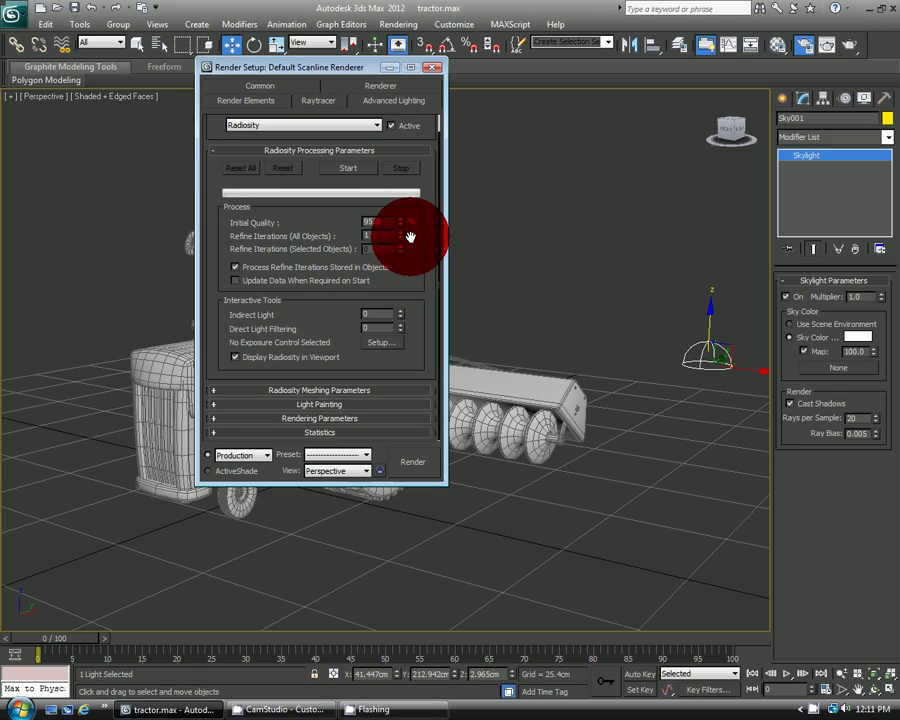
{"action": "left_click_drag", "start_coordinate": [380, 313], "coordinate": [325, 311]}
{"action": "type", "text": "1"}
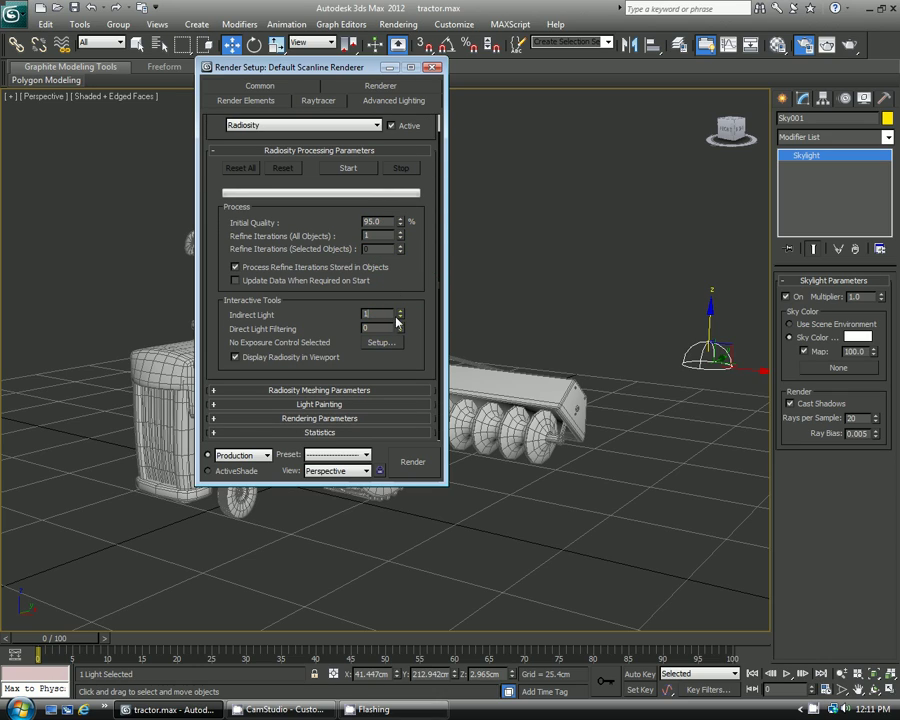
- Set the radiosity Rendering Parameters to Re-Use Direct Illumination from Radiosity Solution
{"action": "left_click", "coordinate": [418, 267]}
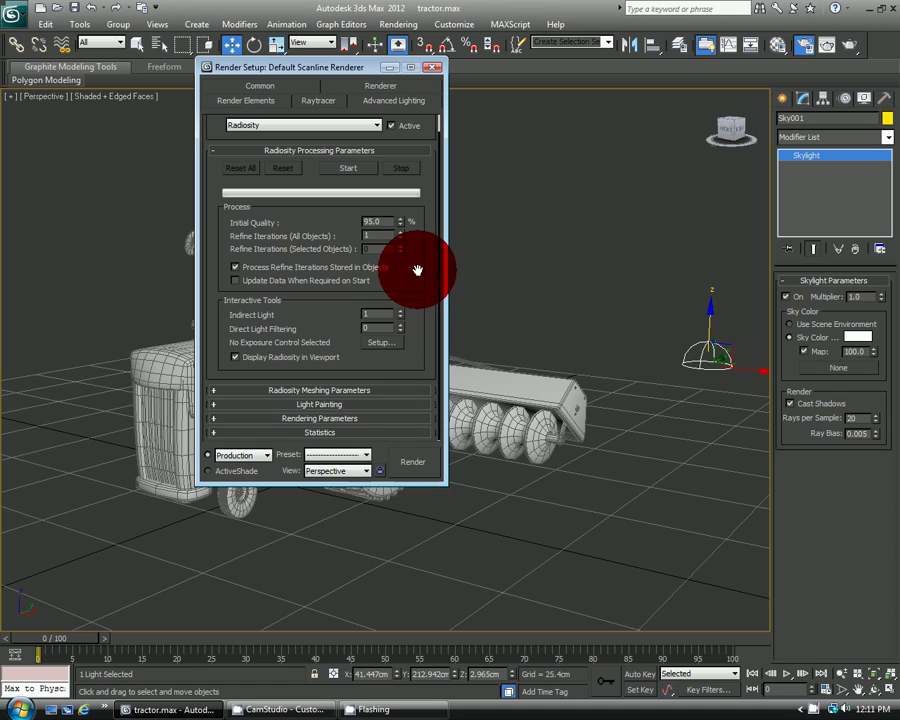
{"action": "left_click", "coordinate": [289, 420]}
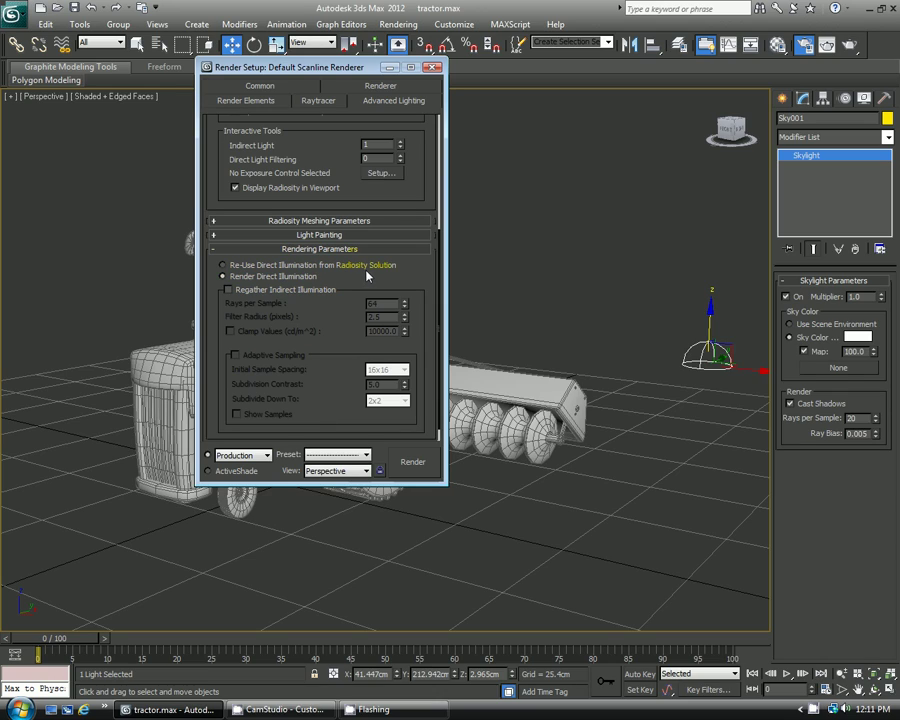
{"action": "left_click", "coordinate": [243, 266]}
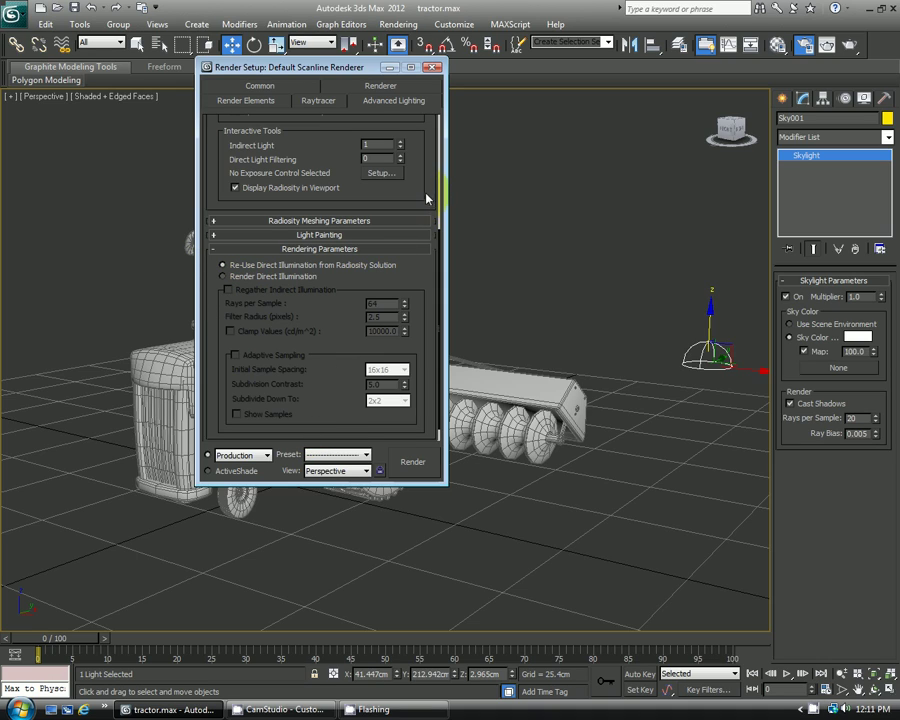
- Calculate the radiosity solution for the tractor scene and close Render Setup
{"action": "left_click_drag", "start_coordinate": [427, 198], "coordinate": [424, 412]}
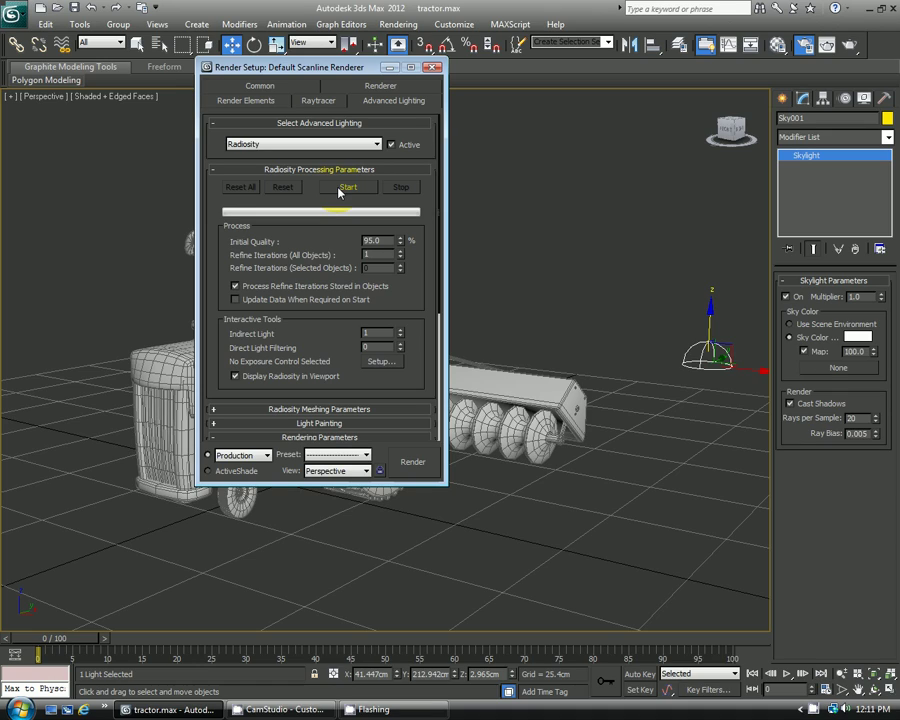
{"action": "left_click", "coordinate": [338, 189]}
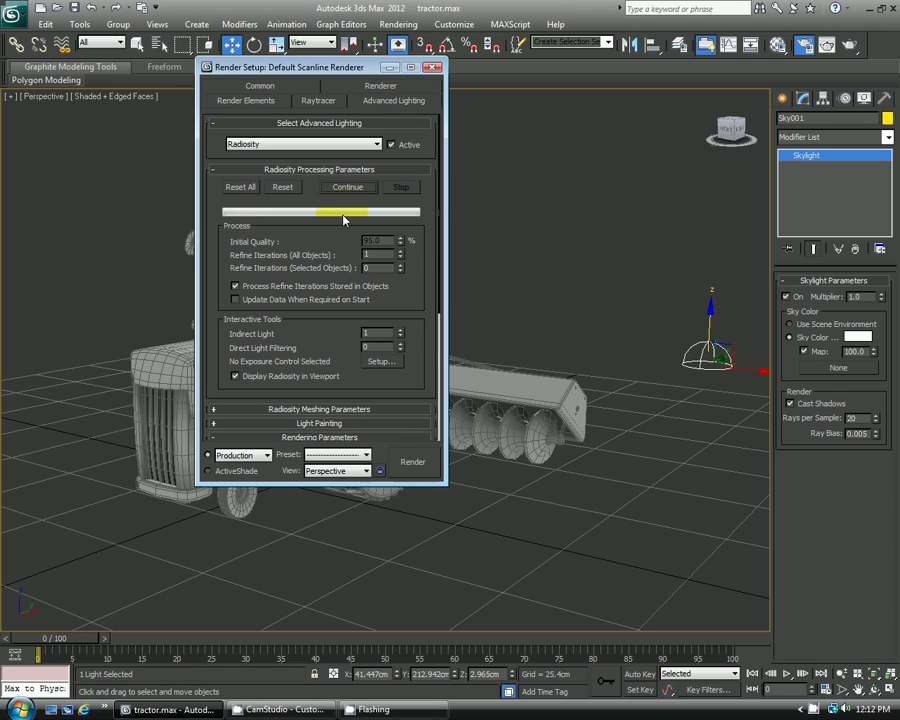
{"action": "left_click_drag", "start_coordinate": [272, 67], "coordinate": [413, 75]}
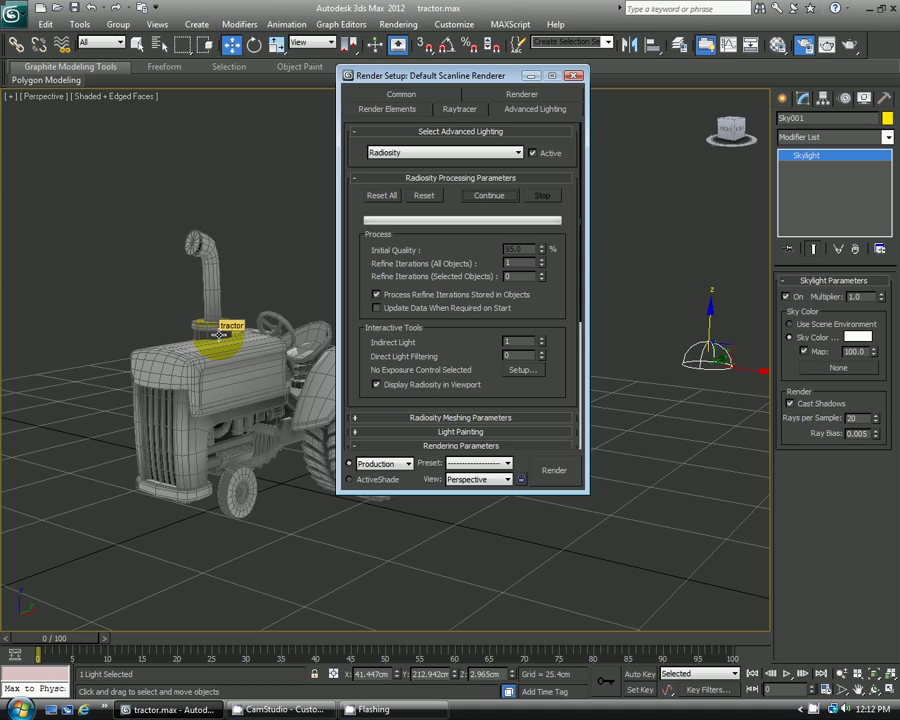
{"action": "left_click", "coordinate": [575, 77]}
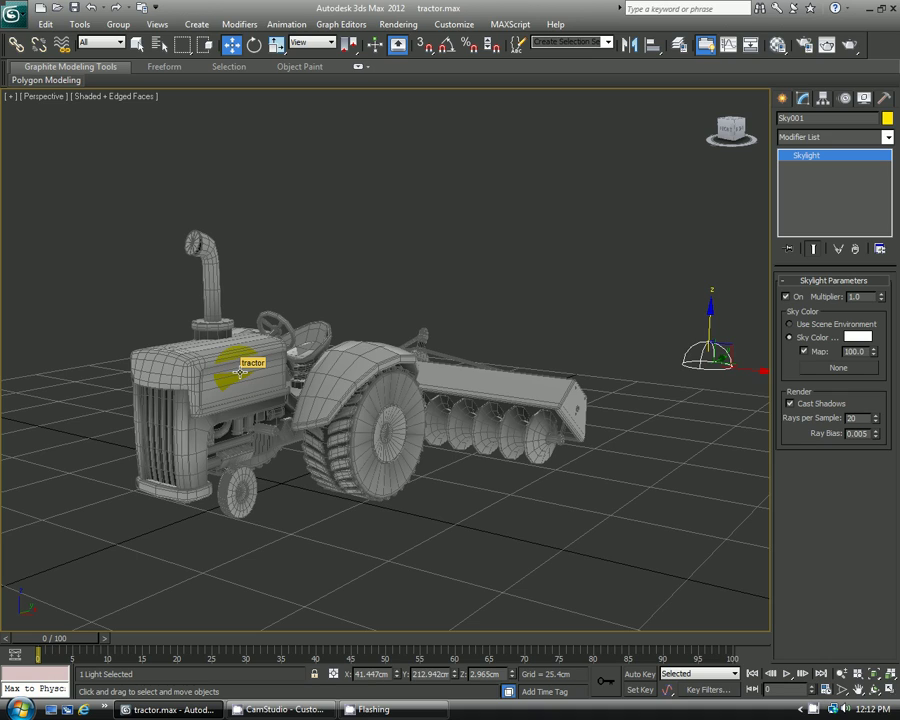
- Select the tractor and load the Assign Vertex Colors utility
{"action": "left_click", "coordinate": [240, 372]}
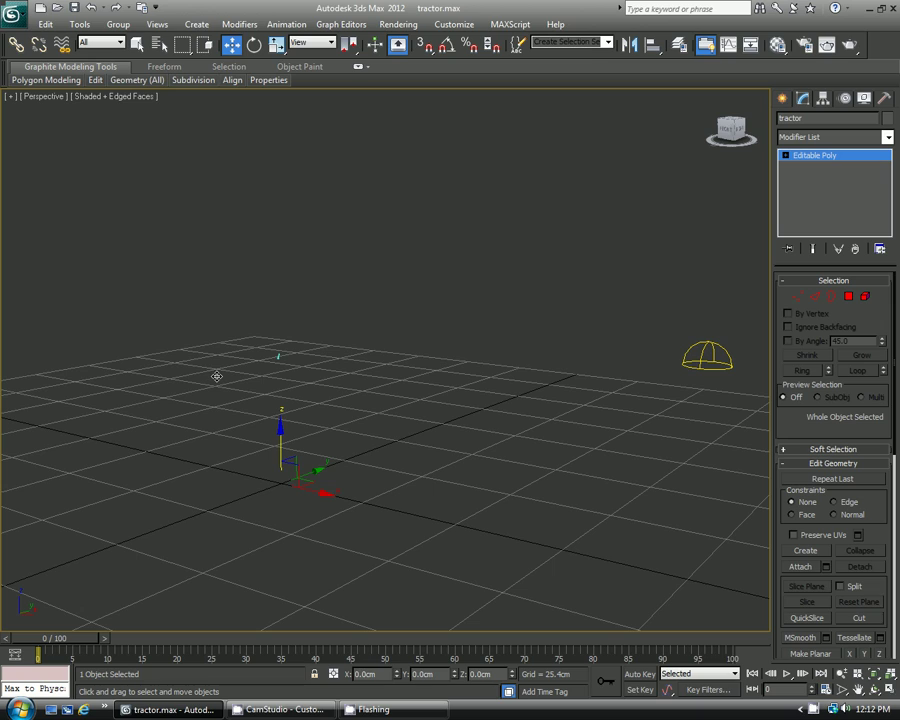
{"action": "middle_click_drag", "start_coordinate": [211, 353], "coordinate": [260, 344]}
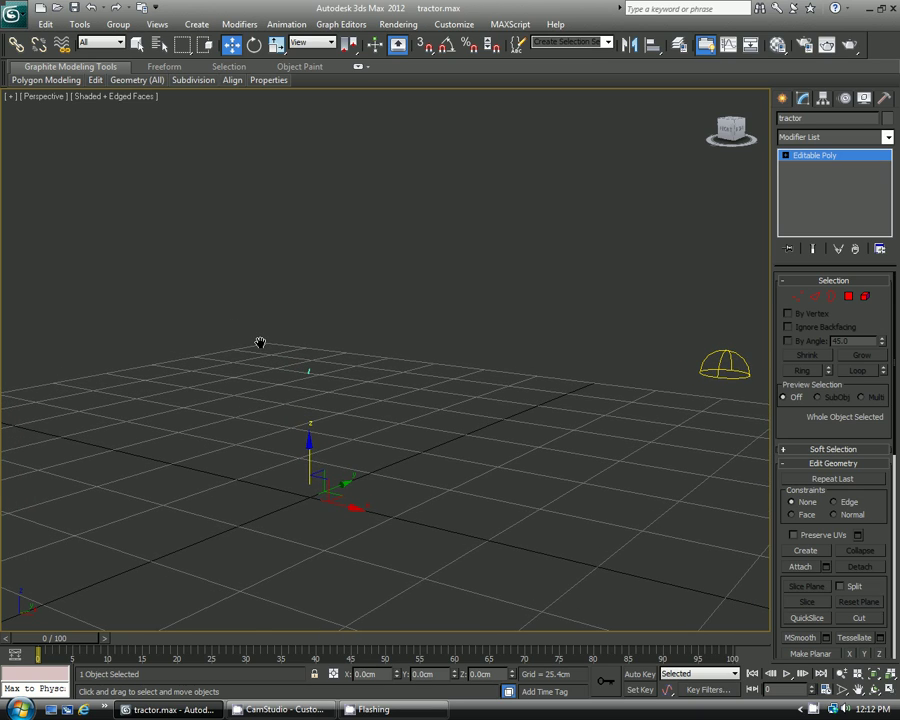
{"action": "left_click", "coordinate": [885, 99]}
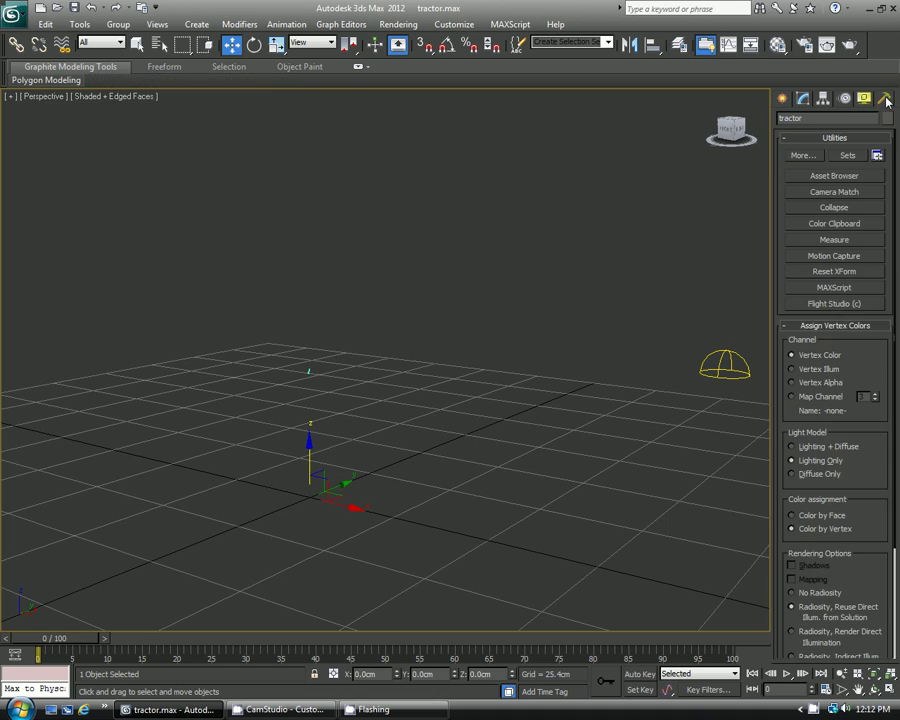
{"action": "left_click", "coordinate": [803, 156]}
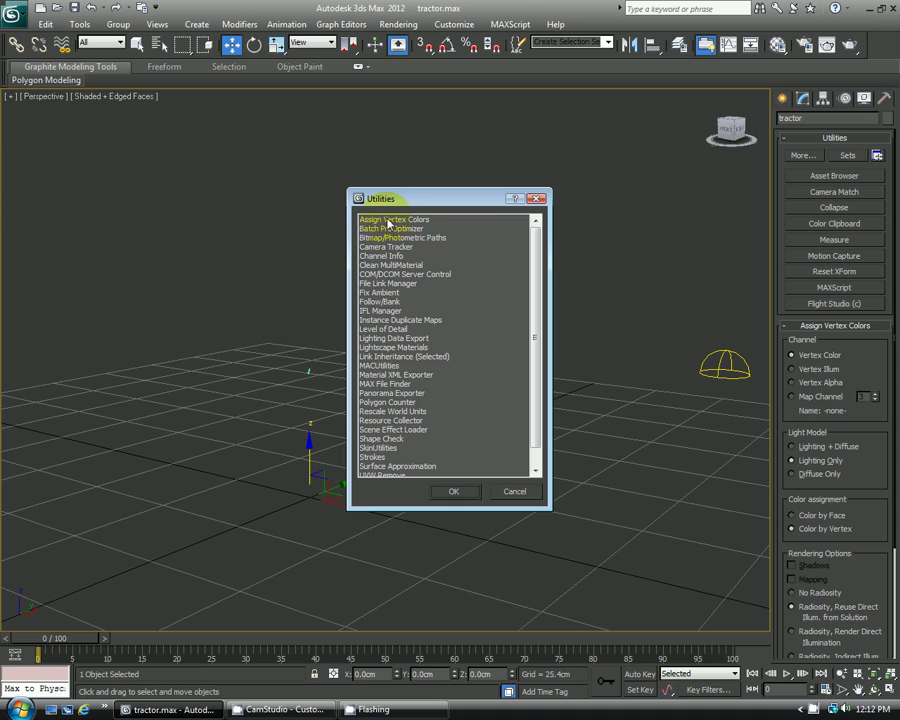
{"action": "left_click", "coordinate": [378, 220]}
{"action": "left_click", "coordinate": [453, 491]}
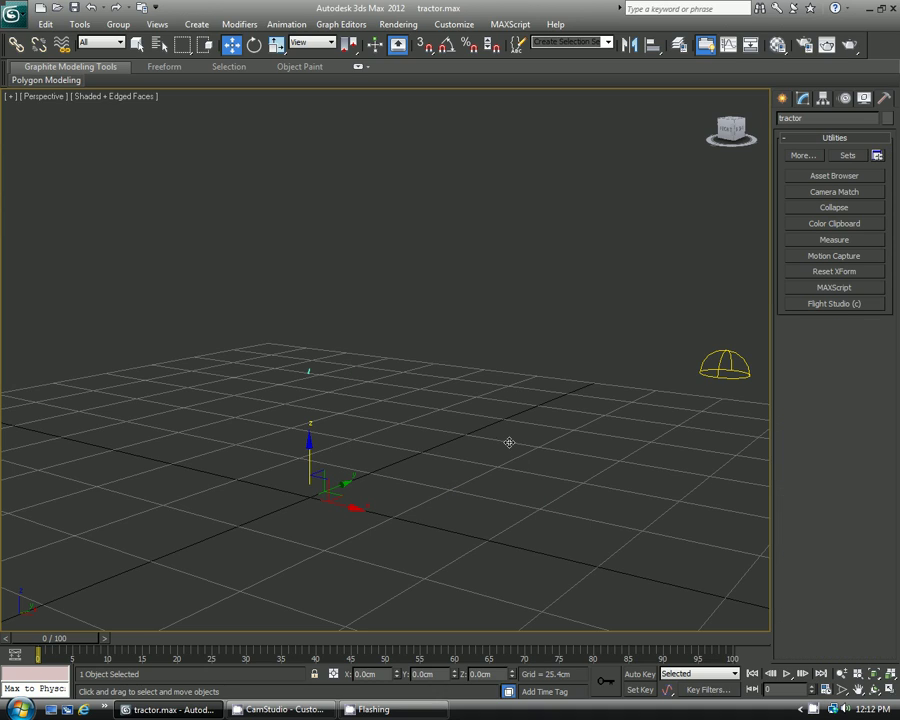
- Use Assign Vertex Colors to bake the radiosity onto the tractor with Vertex Color, Lighting Only, Color by Vertex and Radiosity, Reuse Direct Illum. from Solution
{"action": "left_click", "coordinate": [795, 157]}
{"action": "left_click", "coordinate": [524, 221]}
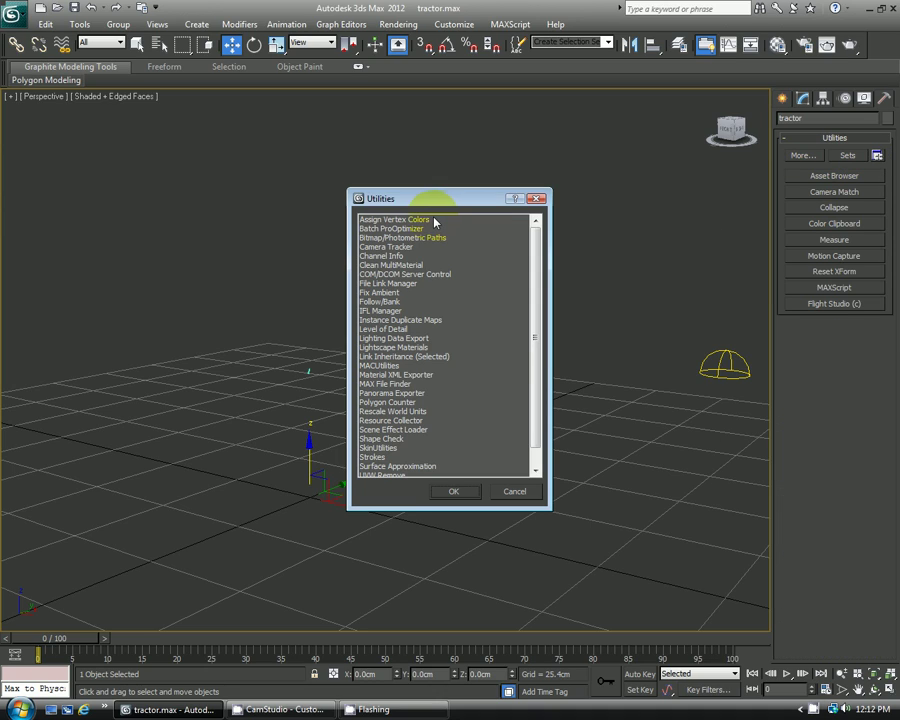
{"action": "left_click", "coordinate": [458, 490]}
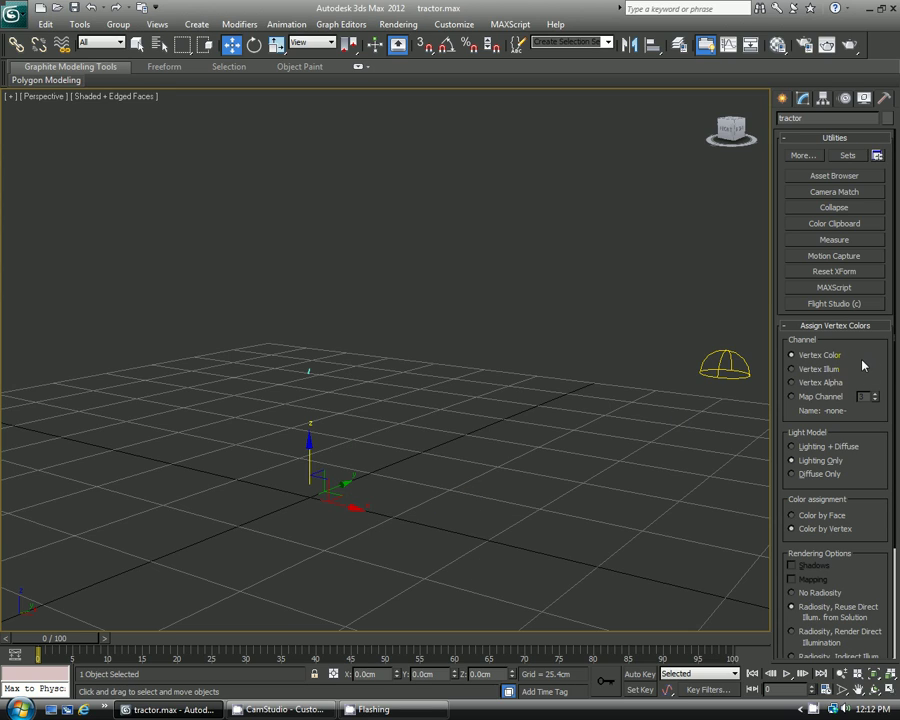
{"action": "left_click_drag", "start_coordinate": [866, 372], "coordinate": [870, 326]}
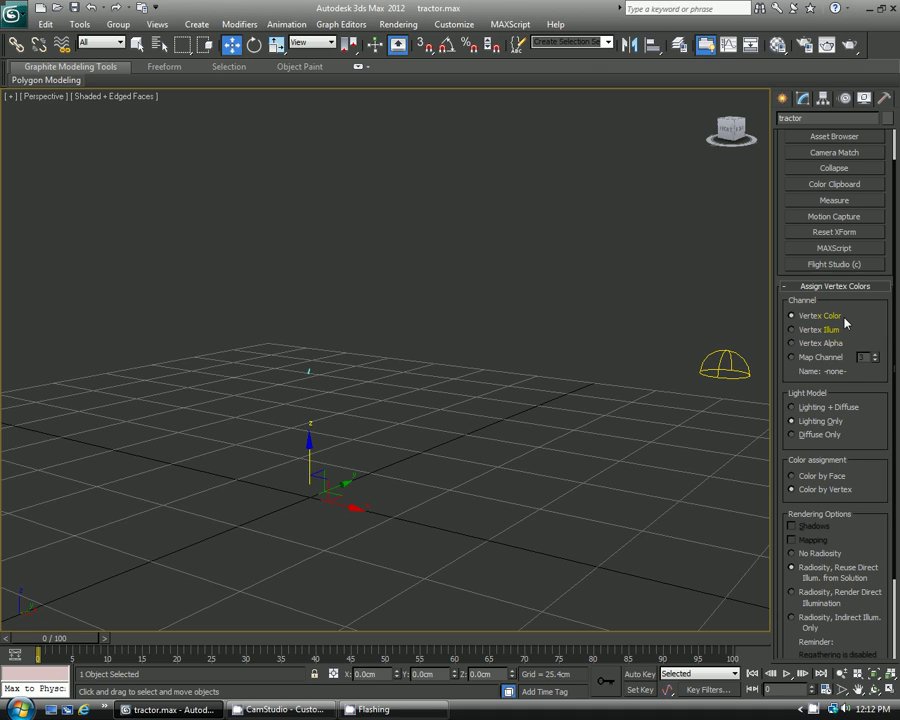
{"action": "scroll", "coordinate": [845, 323], "scroll_direction": "down", "scroll_amount": 3}
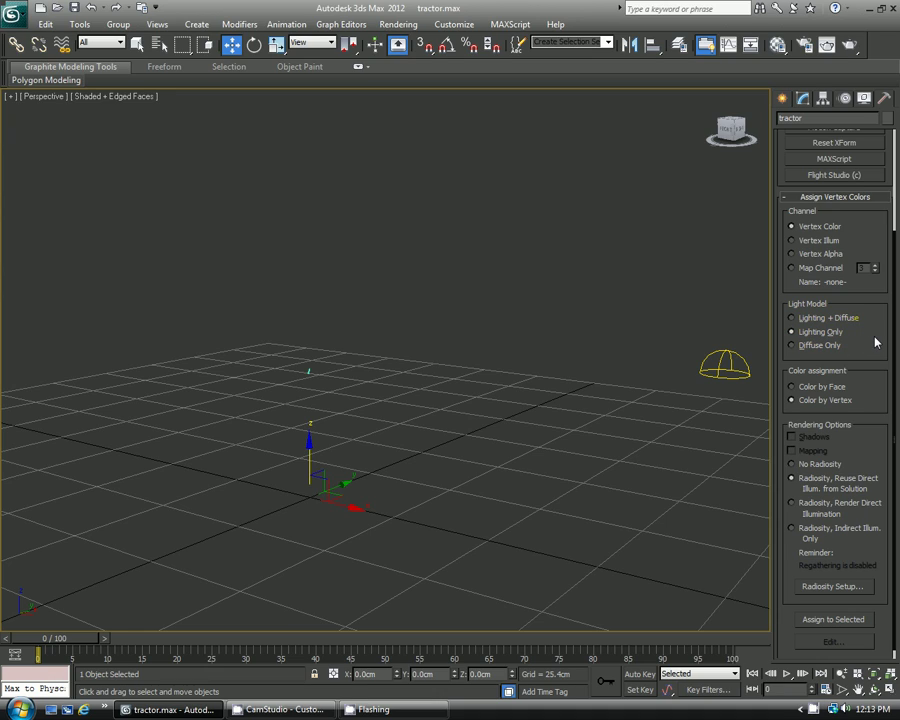
{"action": "left_click_drag", "start_coordinate": [875, 341], "coordinate": [866, 285]}
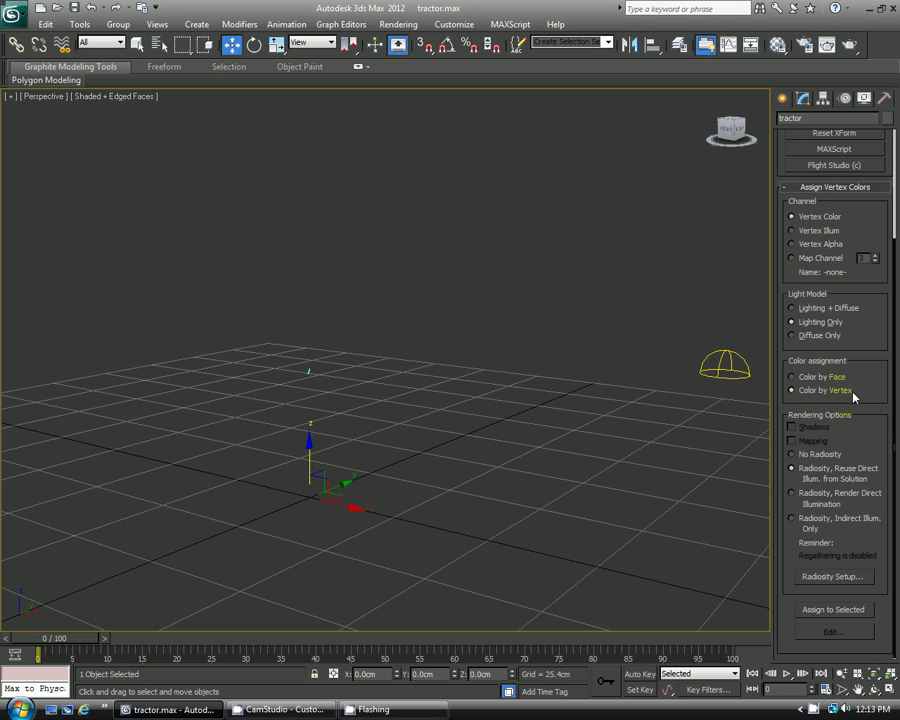
{"action": "left_click", "coordinate": [805, 473]}
{"action": "left_click", "coordinate": [838, 610]}
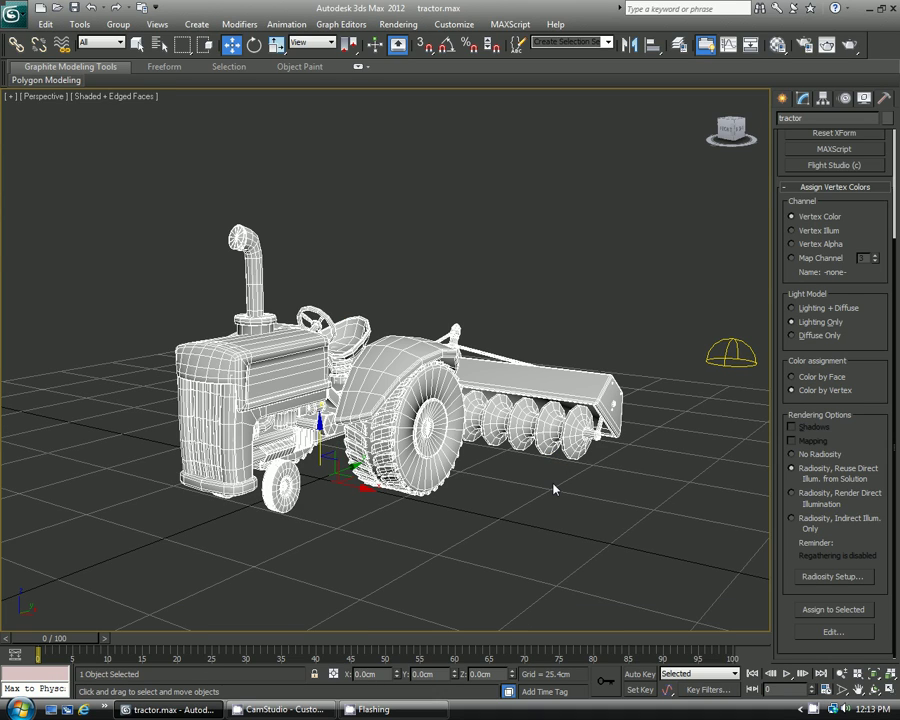
- Show the tractor's VertexPaint modifier settings and turn off the edged faces display in the Perspective viewport
{"action": "left_click", "coordinate": [803, 99]}
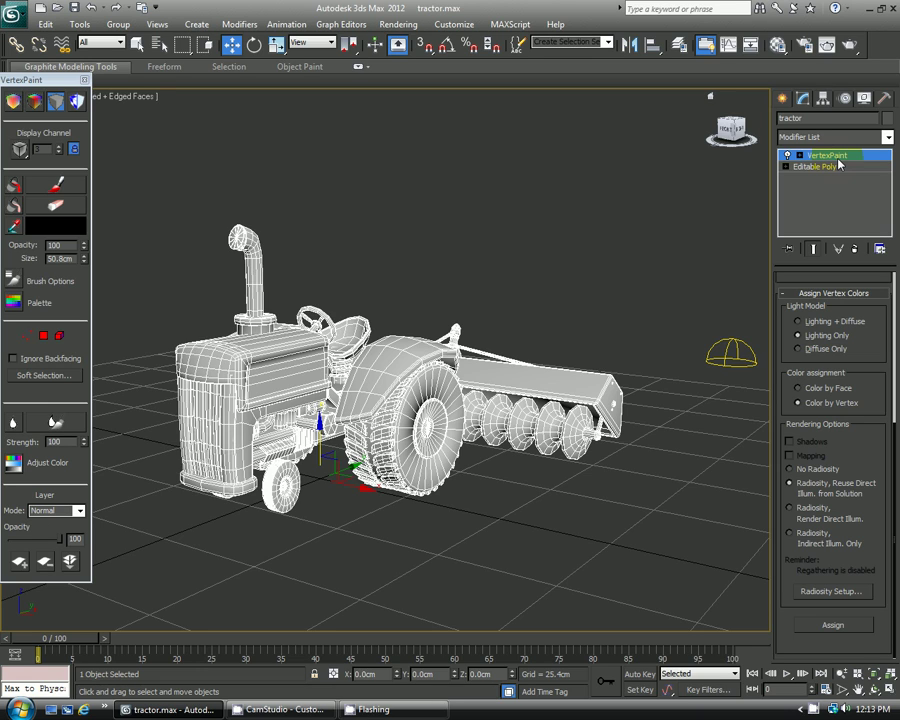
{"action": "scroll", "coordinate": [532, 288], "scroll_direction": "up", "scroll_amount": 5}
{"action": "middle_click_drag", "start_coordinate": [430, 254], "coordinate": [478, 245]}
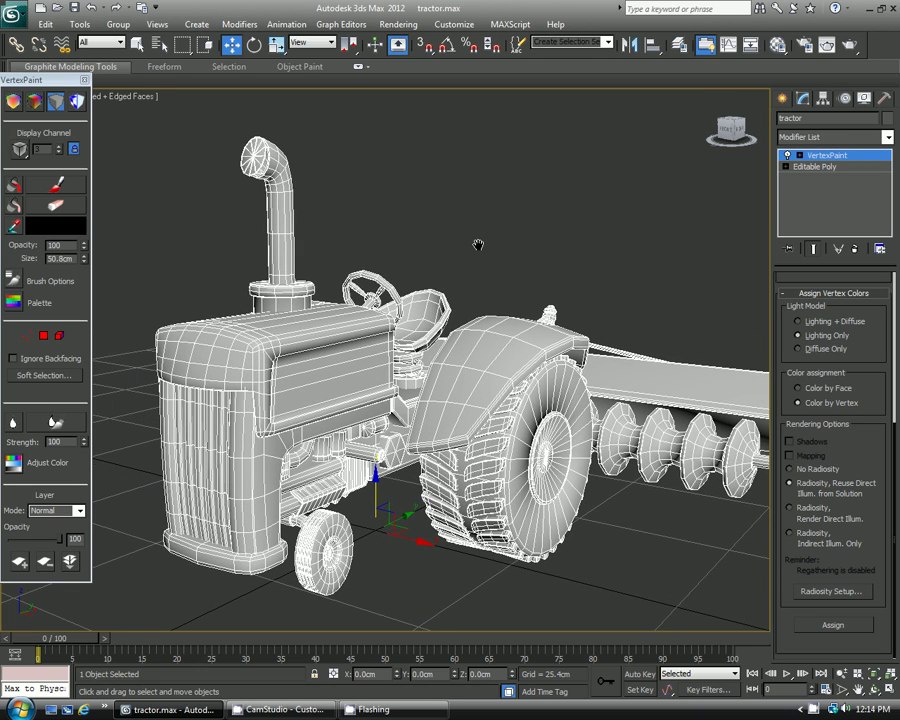
{"action": "key", "text": "F4"}
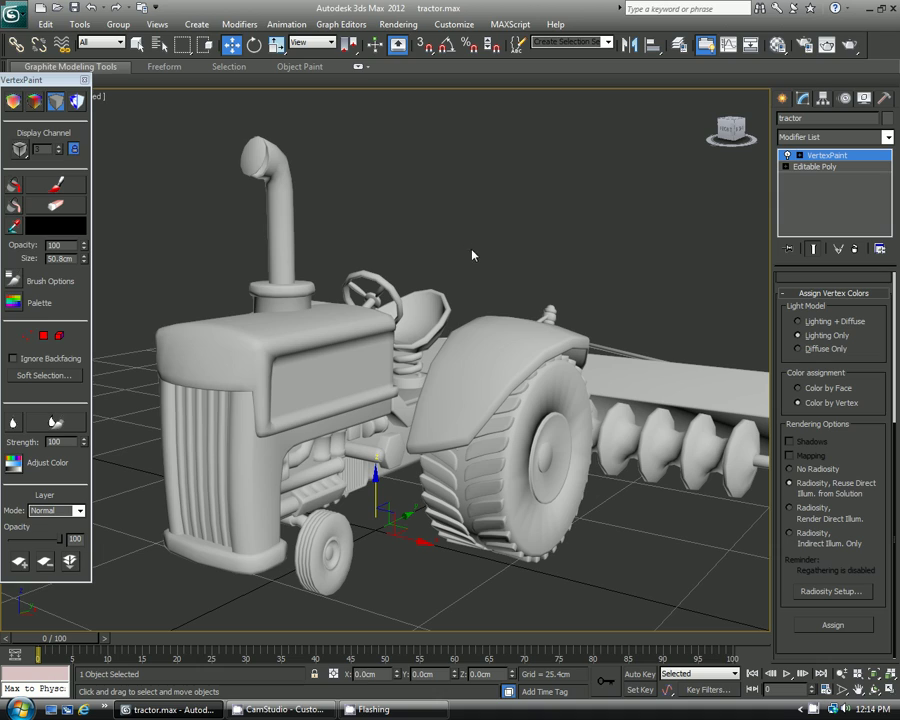
- Switch the tractor to shaded vertex color display and inspect the baked lighting on the body, wheels and rear attachment
{"action": "left_click", "coordinate": [52, 104]}
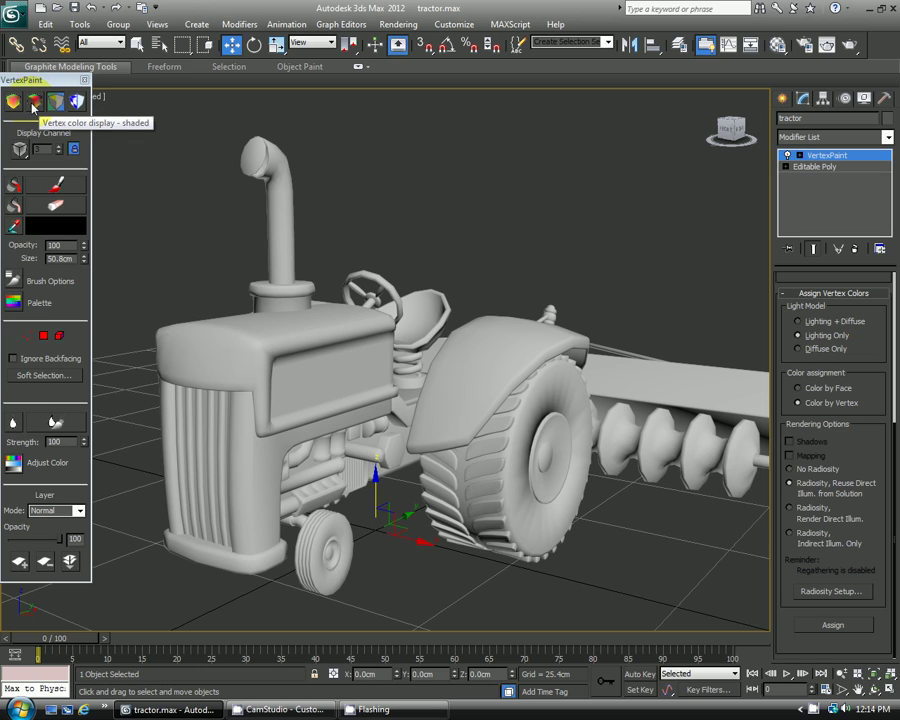
{"action": "left_click", "coordinate": [33, 104]}
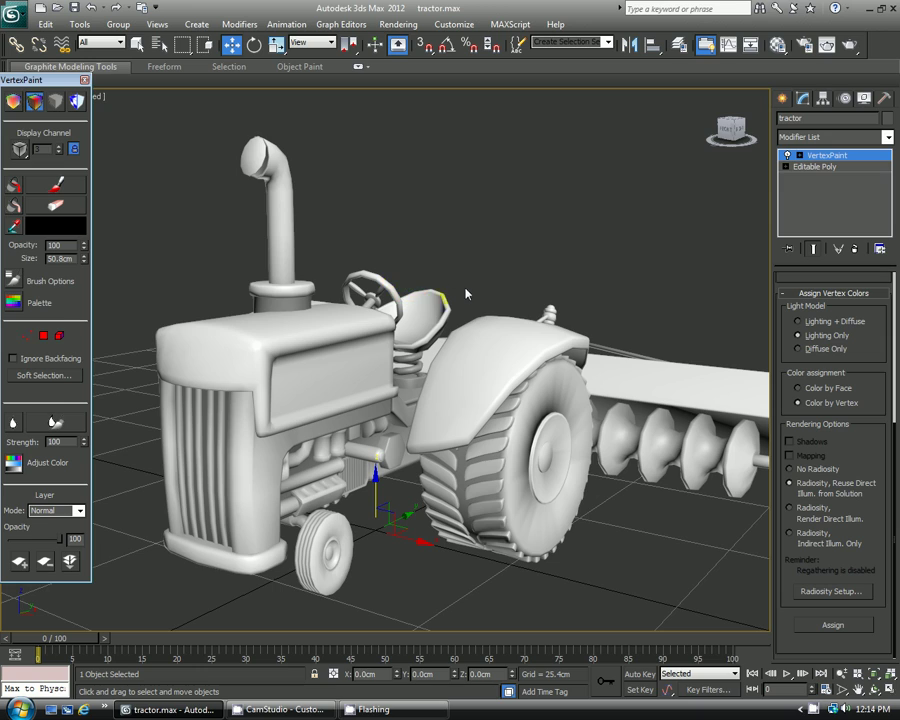
{"action": "middle_click_drag", "start_coordinate": [466, 293], "coordinate": [164, 387]}
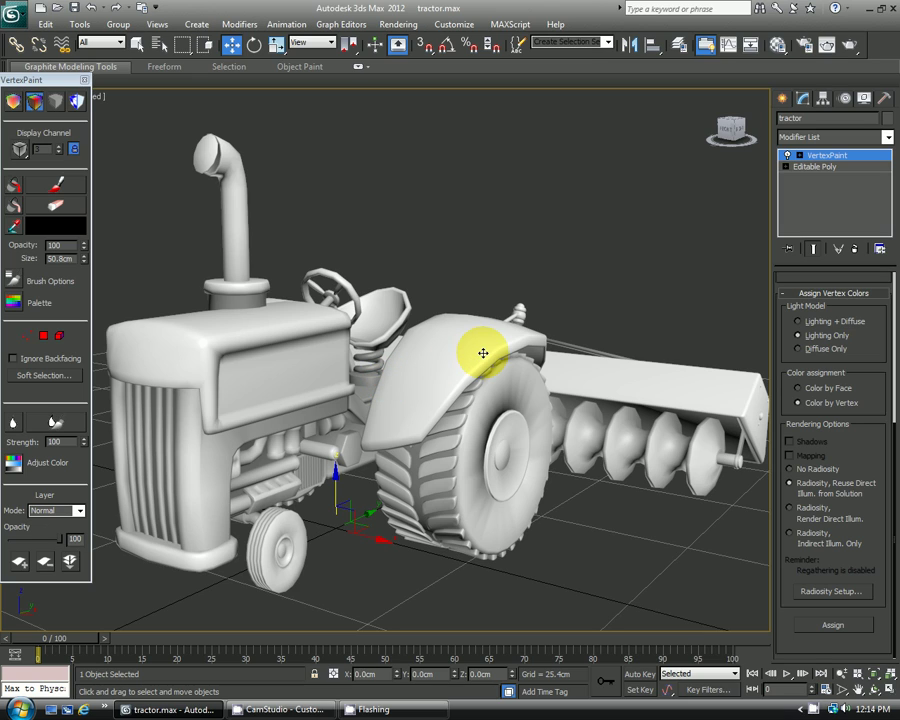
{"action": "scroll", "coordinate": [470, 350], "scroll_direction": "down", "scroll_amount": 2}
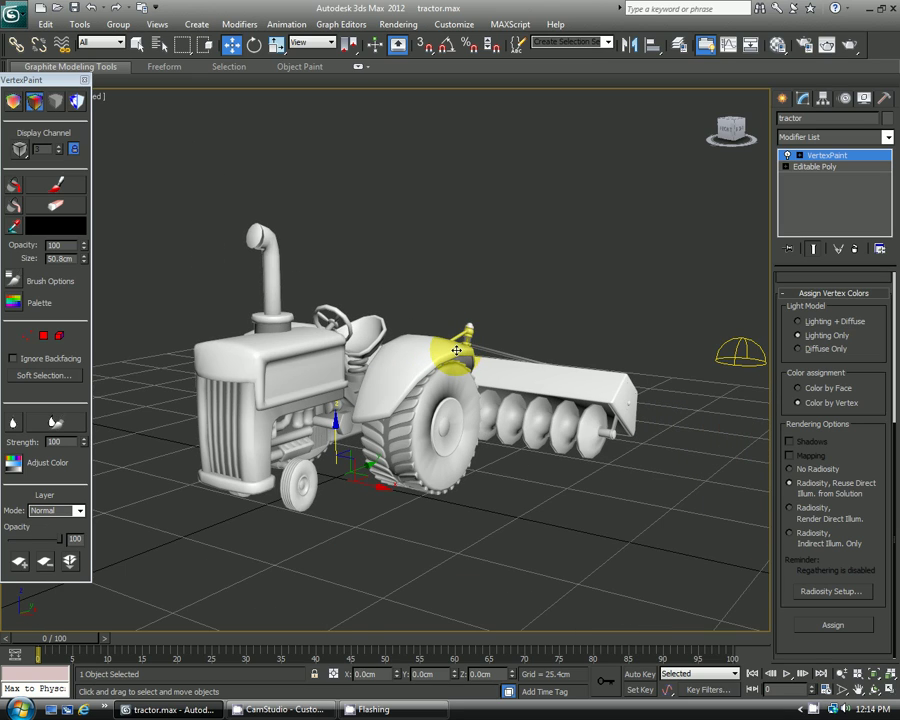
{"action": "middle_click_drag", "start_coordinate": [456, 350], "coordinate": [415, 347]}
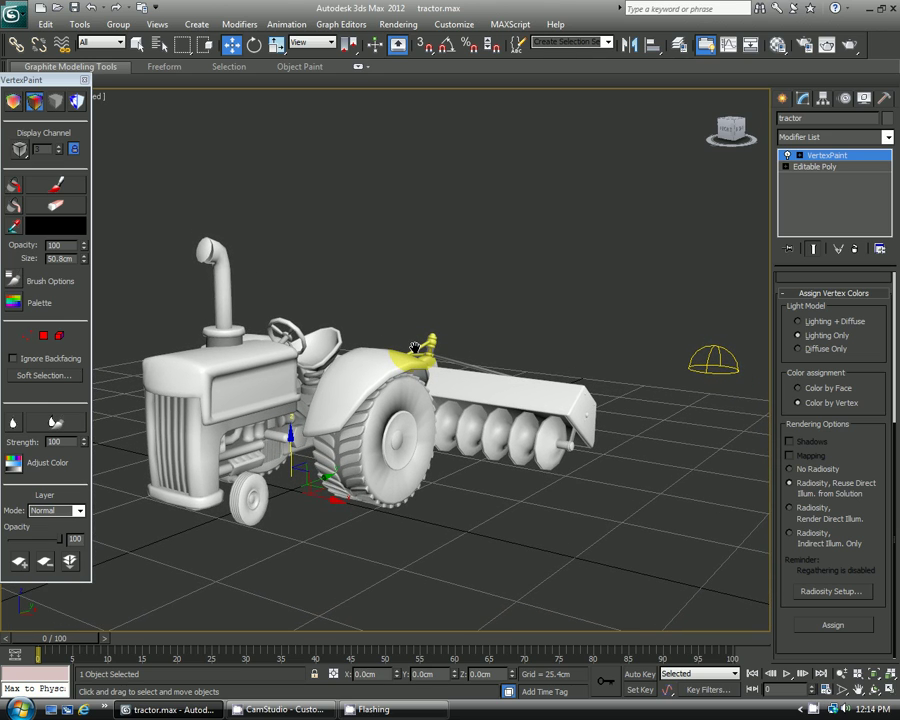